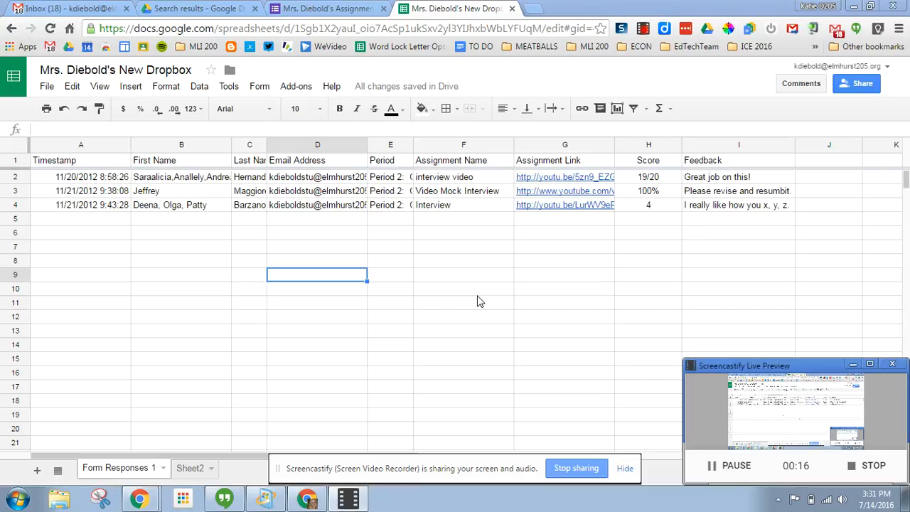
# - Review the questions in the assignment dropbox form, and return to its response spreadsheet
pyautogui.click(355, 9)
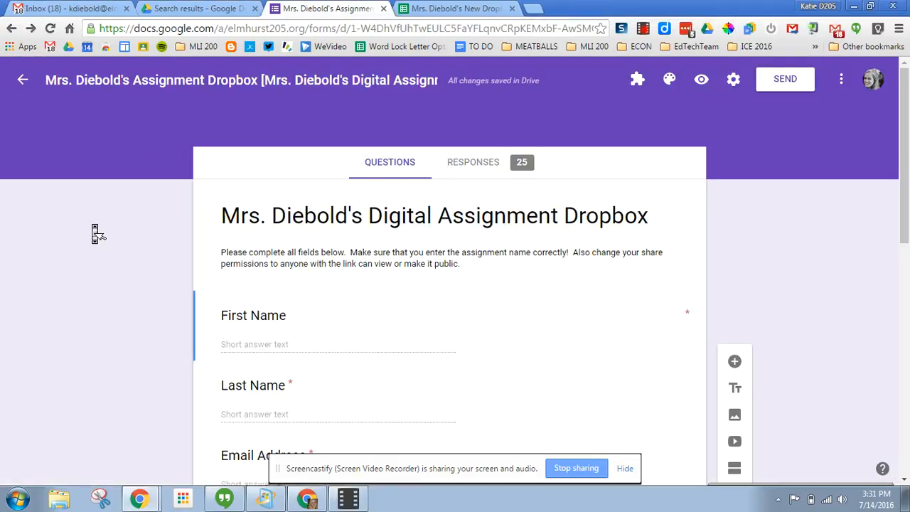
pyautogui.scroll(-2, 97, 233)
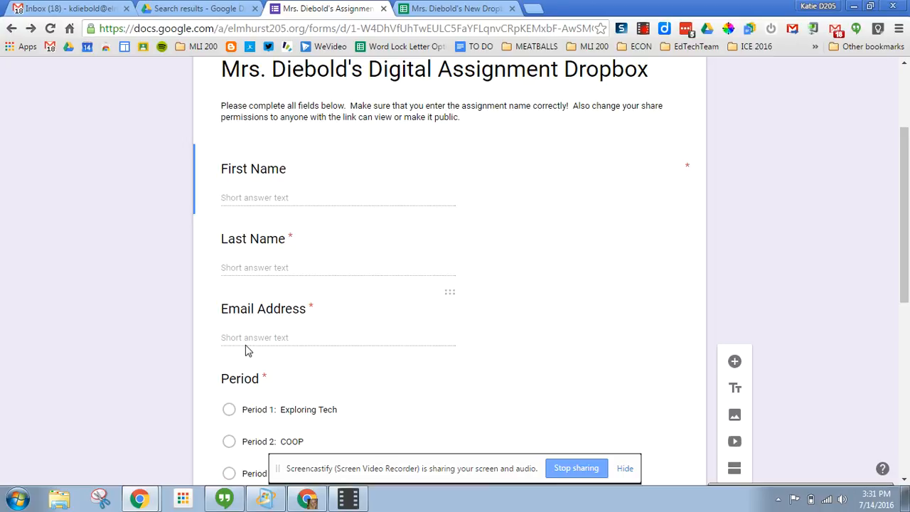
pyautogui.click(437, 7)
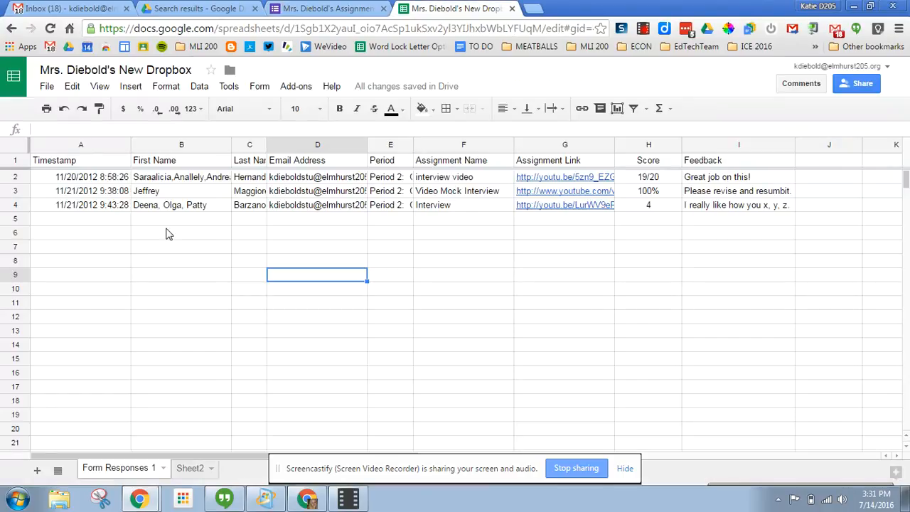
# - Examine the Email Address, Score and Feedback columns on the form responses sheet
pyautogui.click(305, 182)
pyautogui.press('Down')
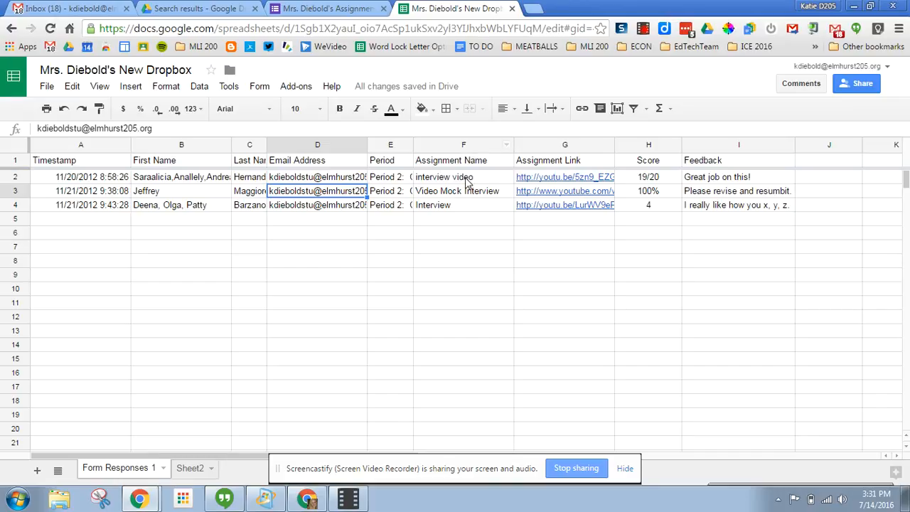
pyautogui.click(649, 142)
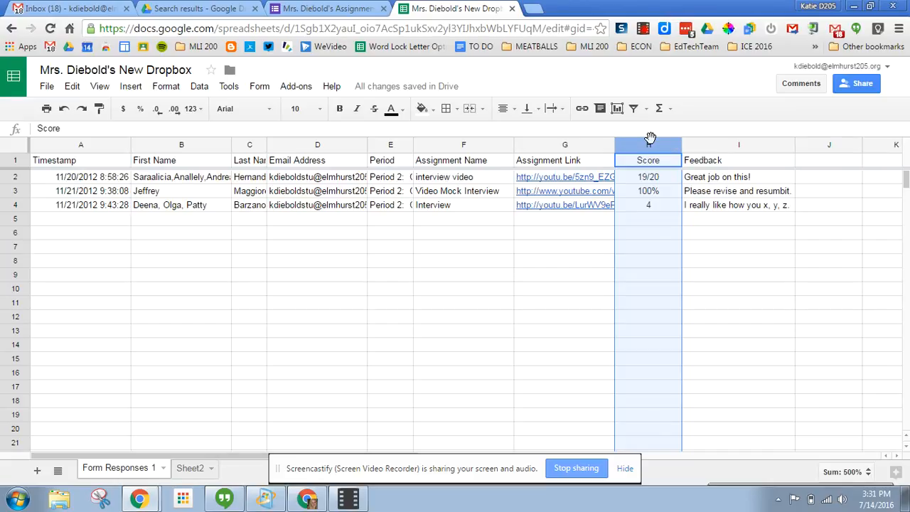
pyautogui.click(716, 144)
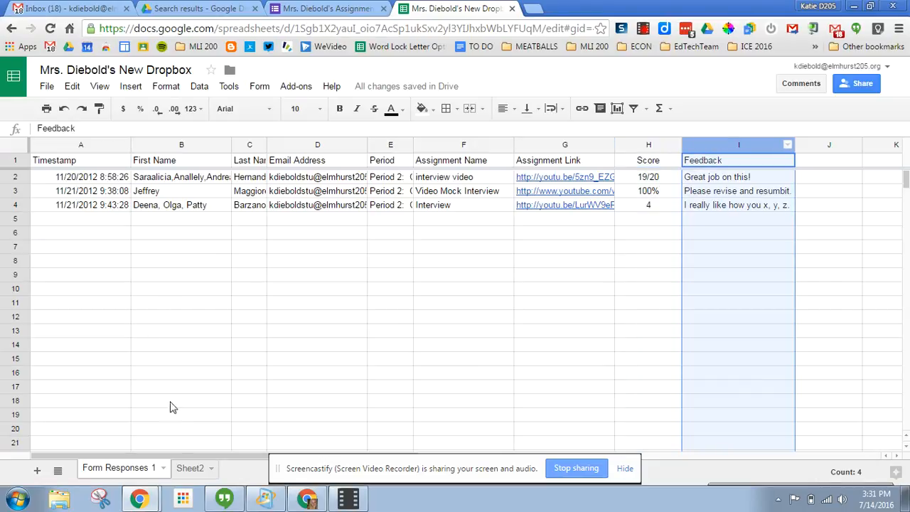
# - Look over the rubric layout on Sheet2, and check the Score and Feedback entries on Form Responses 1
pyautogui.click(191, 469)
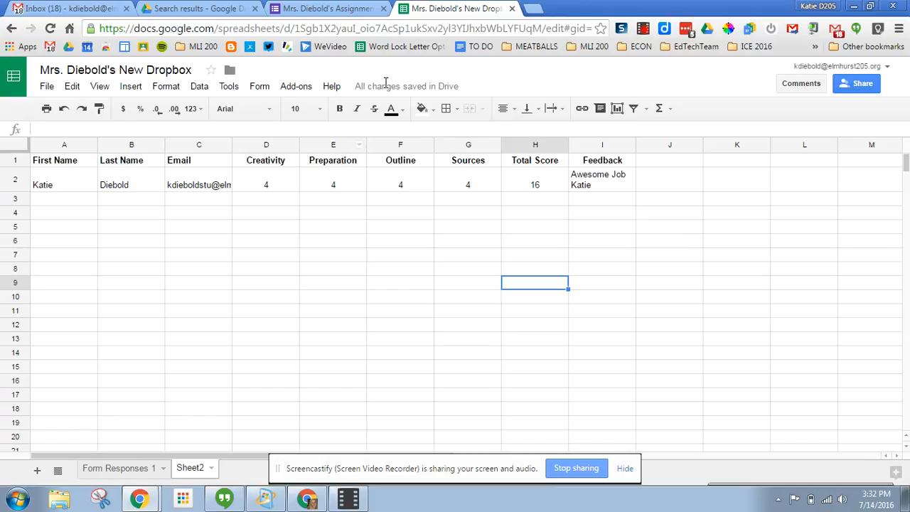
pyautogui.click(123, 469)
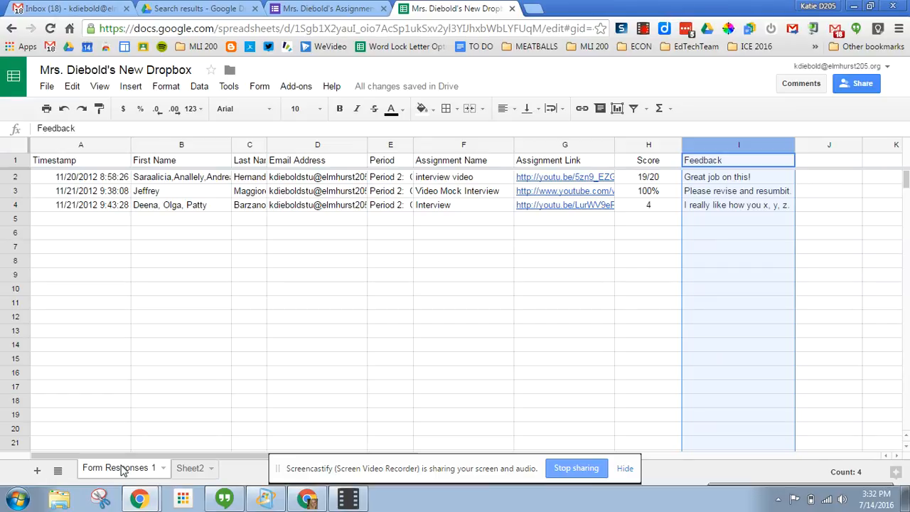
pyautogui.click(661, 179)
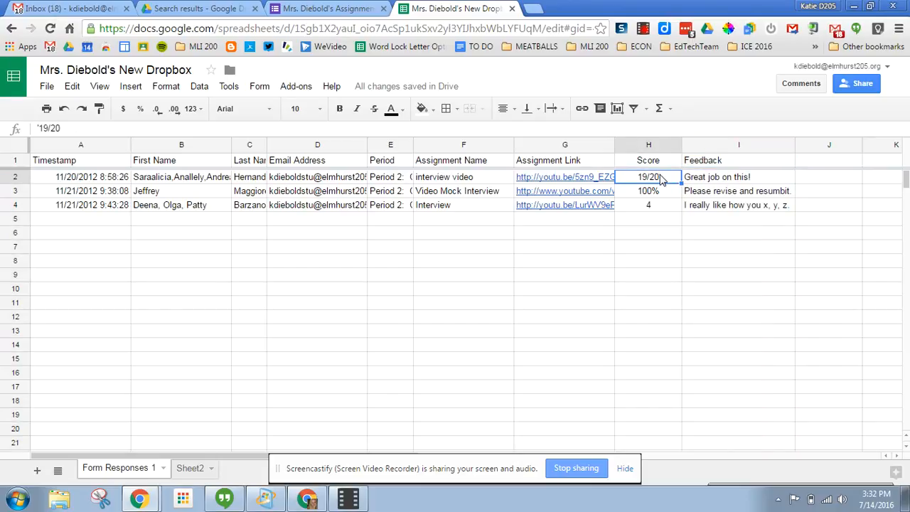
pyautogui.press('Down')
pyautogui.press('Down')
pyautogui.press('Right')
pyautogui.press('Up')
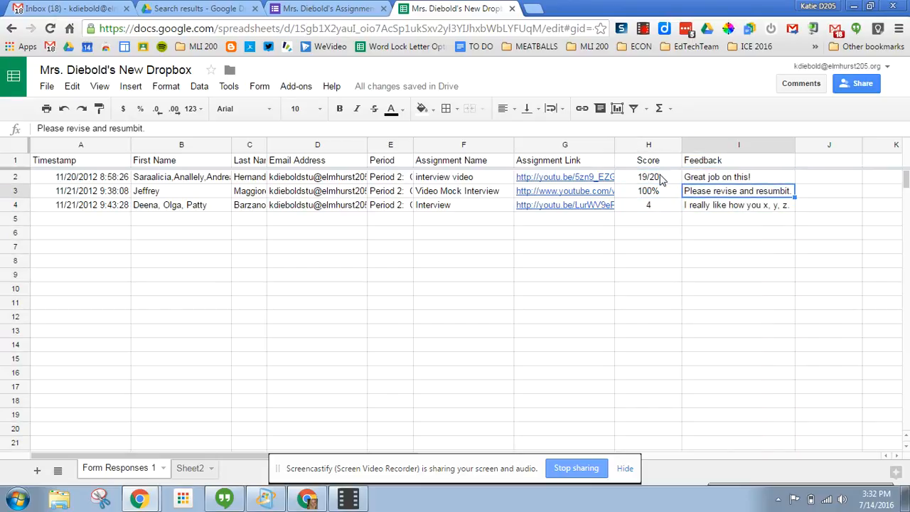
pyautogui.press('Up')
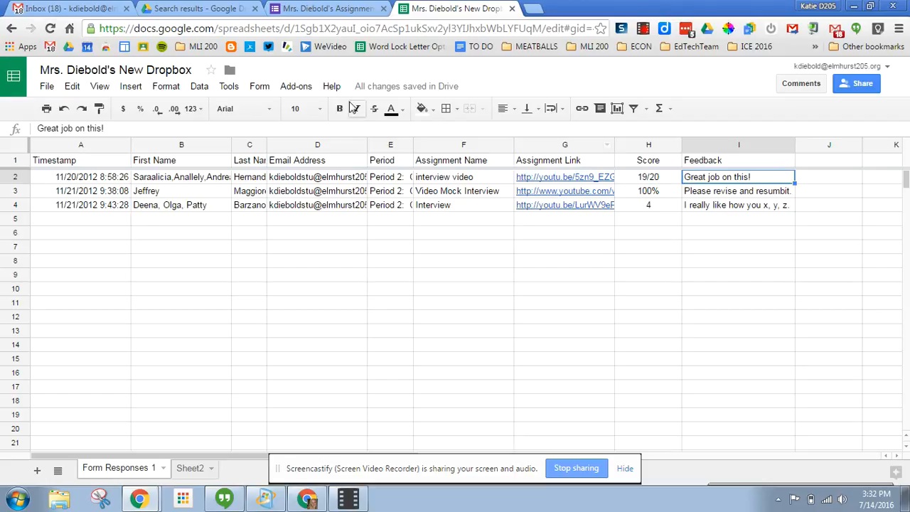
# - Search the spreadsheet add-on store for "formmule"
pyautogui.click(297, 89)
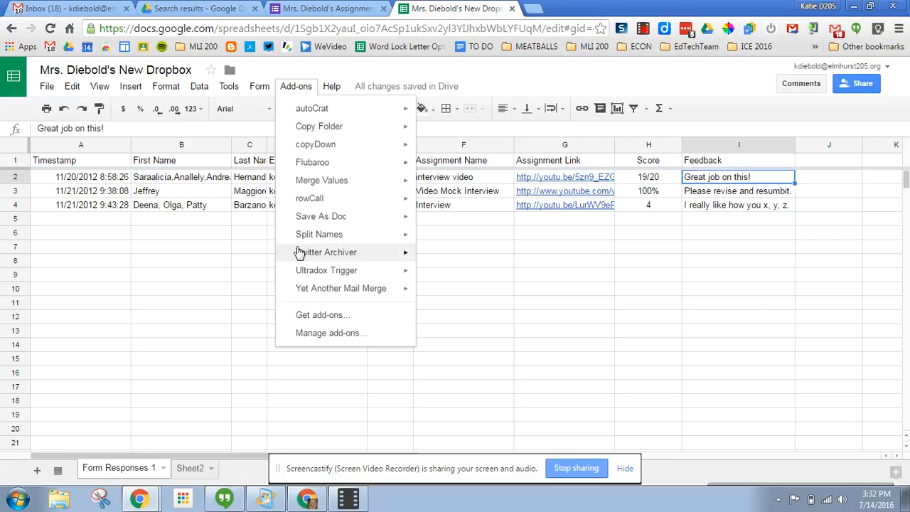
pyautogui.click(329, 317)
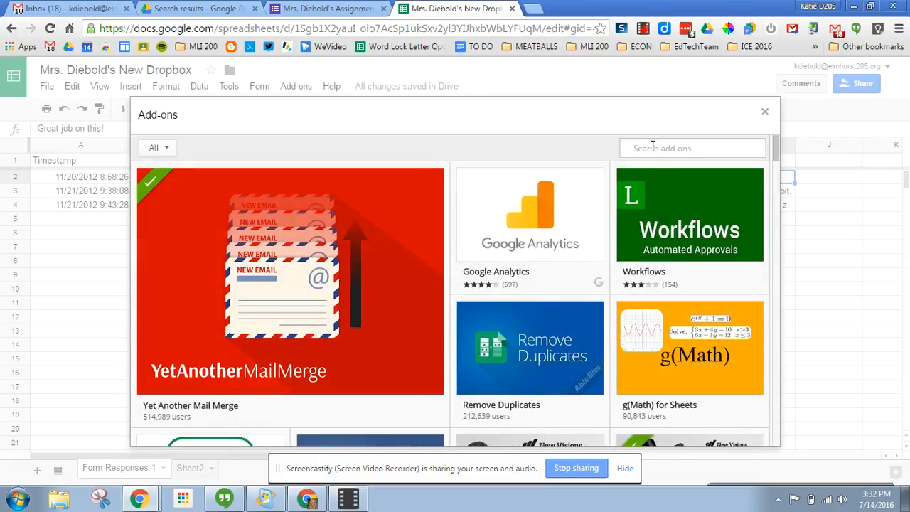
pyautogui.write('formule')
pyautogui.press('Return')
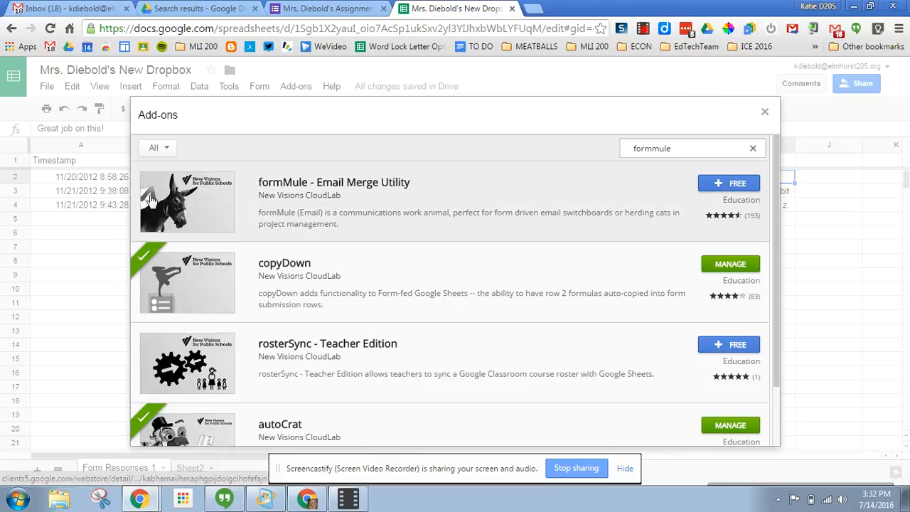
# - Install the free formMule - Email Merge Utility add-on, grant its requested permissions, and dismiss its introduction
pyautogui.click(734, 192)
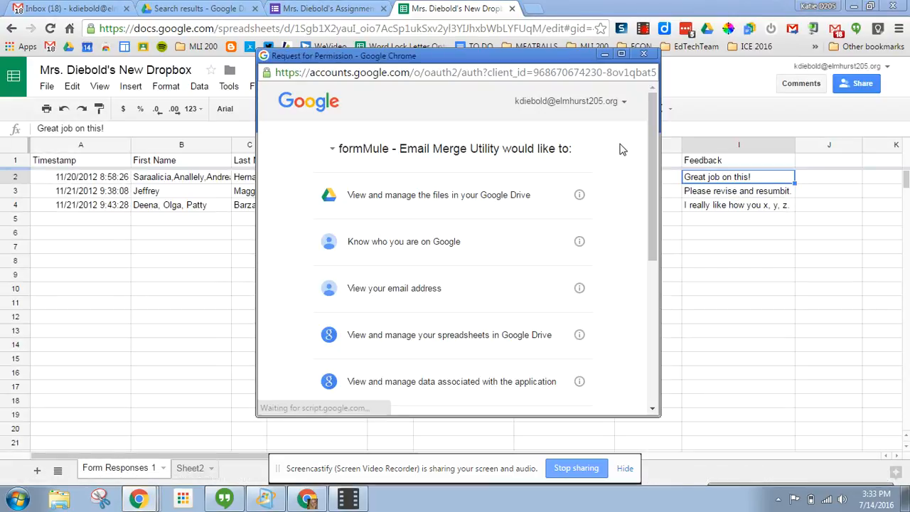
pyautogui.scroll(-1, 622, 153)
pyautogui.scroll(-7, 622, 153)
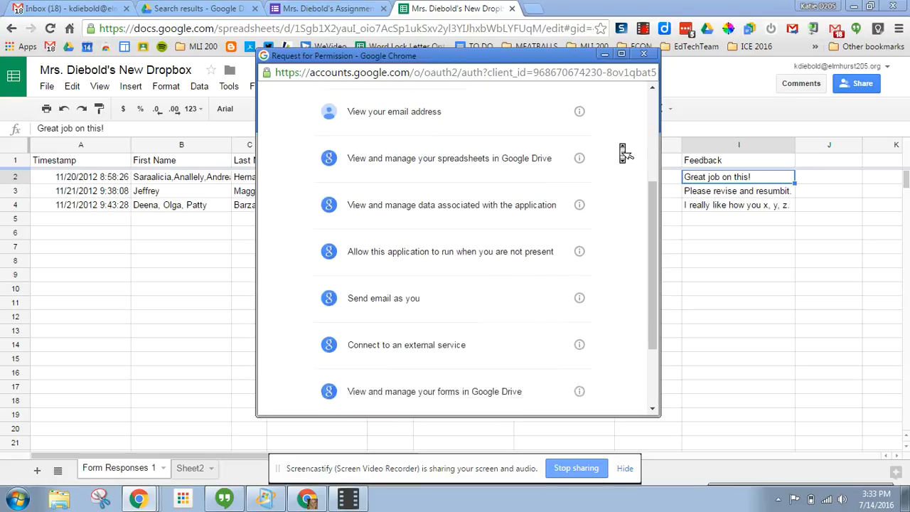
pyautogui.click(579, 392)
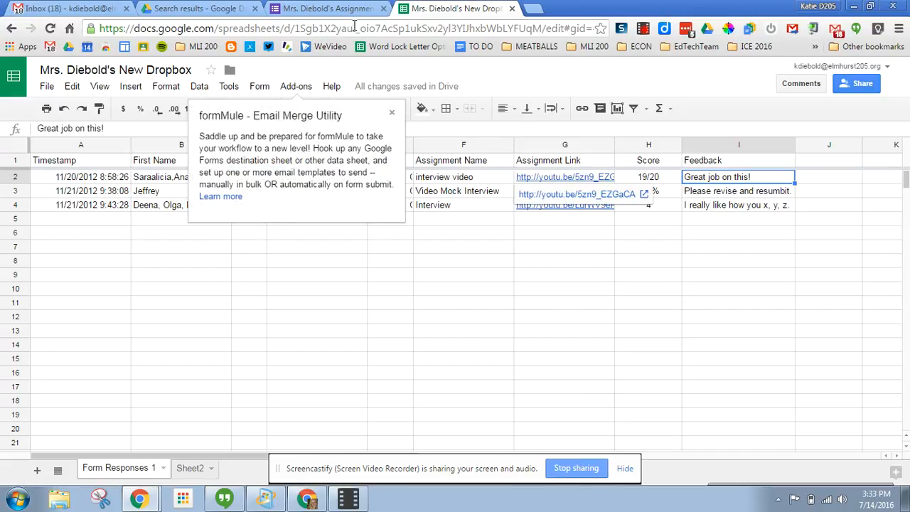
pyautogui.click(391, 112)
# - Start the formMule setup for source data and merge type, and choose Form Responses 1 as the source sheet
pyautogui.click(308, 88)
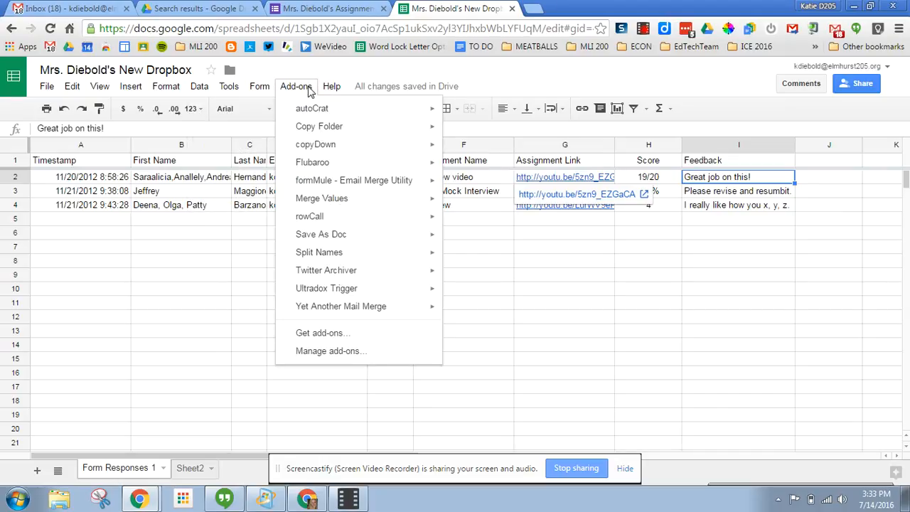
pyautogui.moveTo(337, 180)
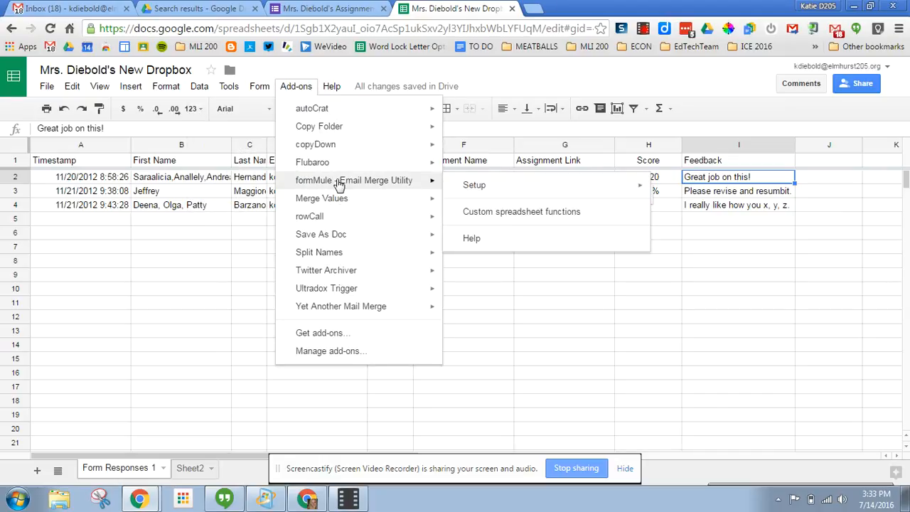
pyautogui.moveTo(461, 191)
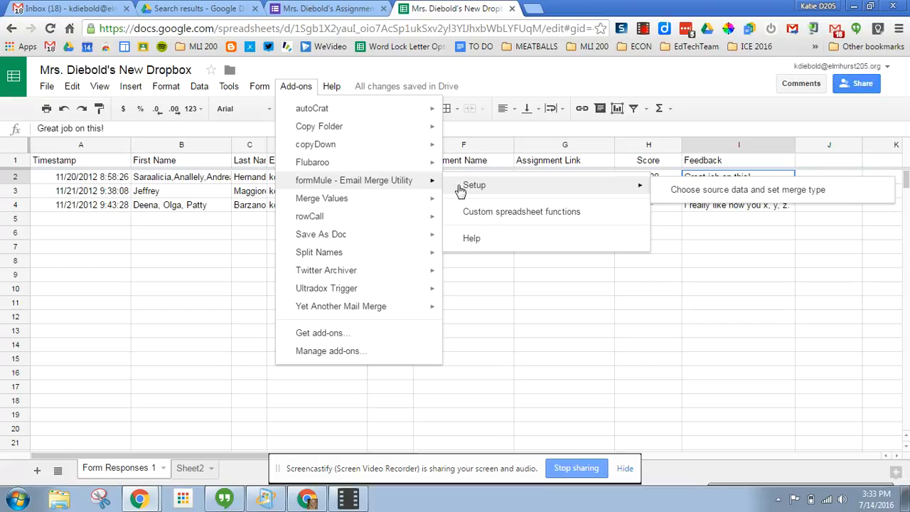
pyautogui.click(682, 193)
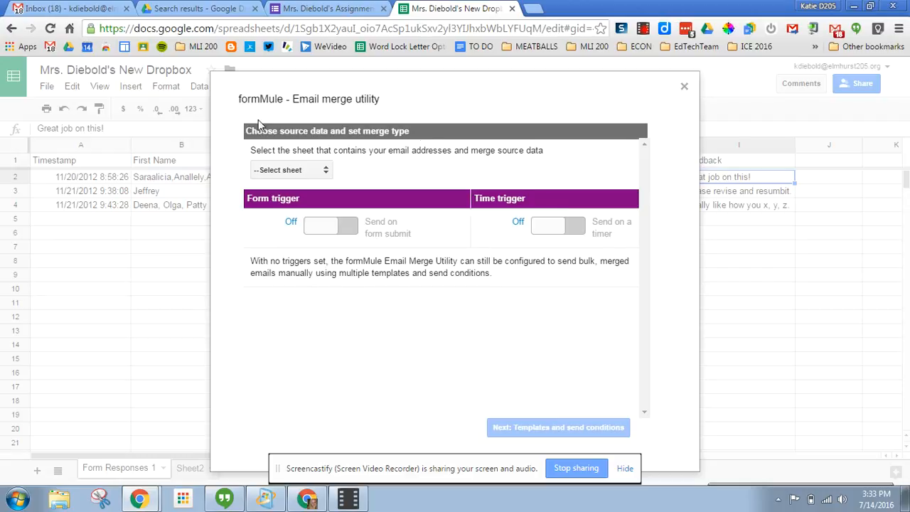
pyautogui.click(312, 171)
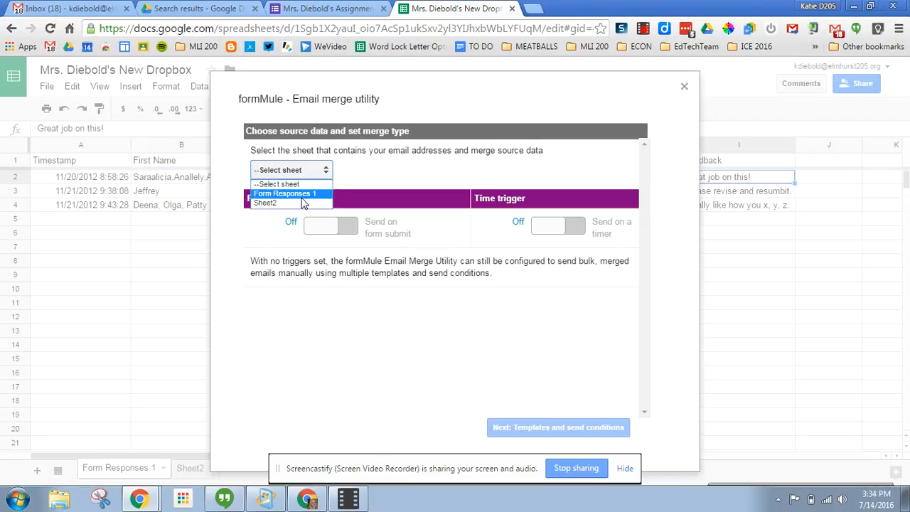
pyautogui.click(301, 198)
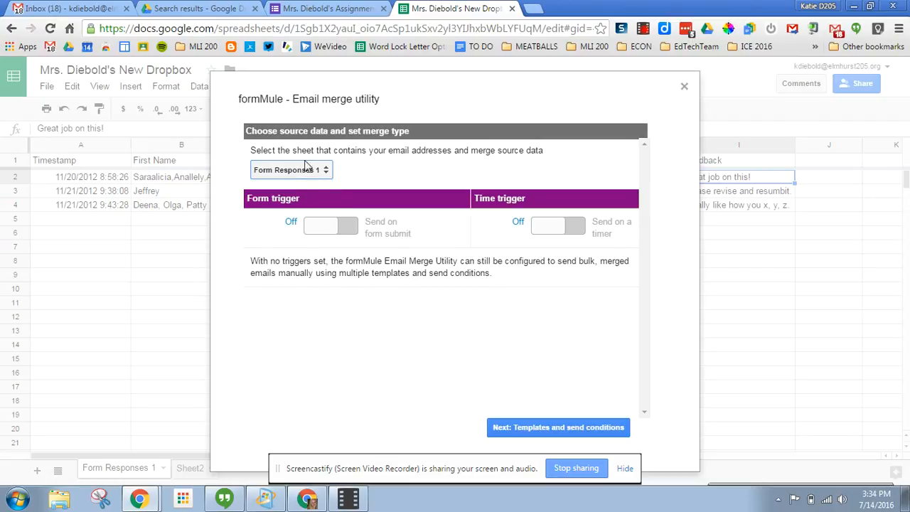
# - Save the settings for one email template, Template 1, sent for all rows, and proceed to editing it
pyautogui.click(565, 427)
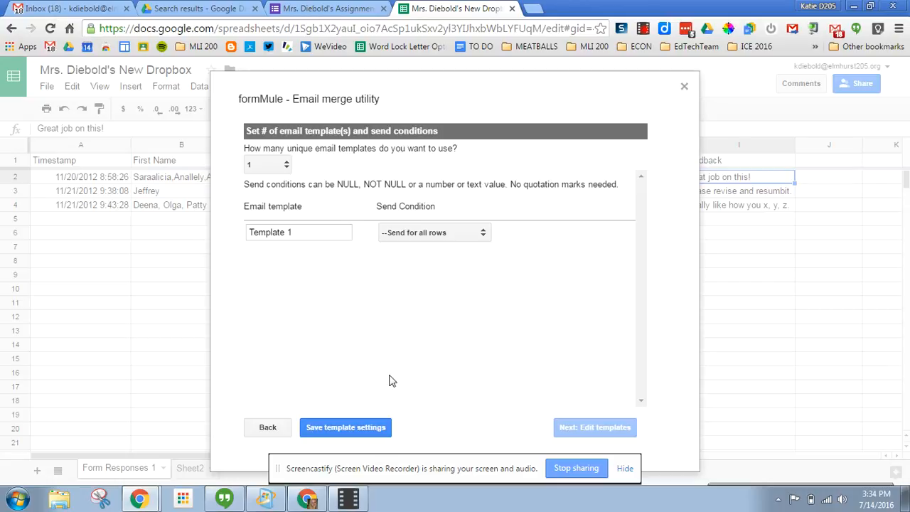
pyautogui.click(347, 428)
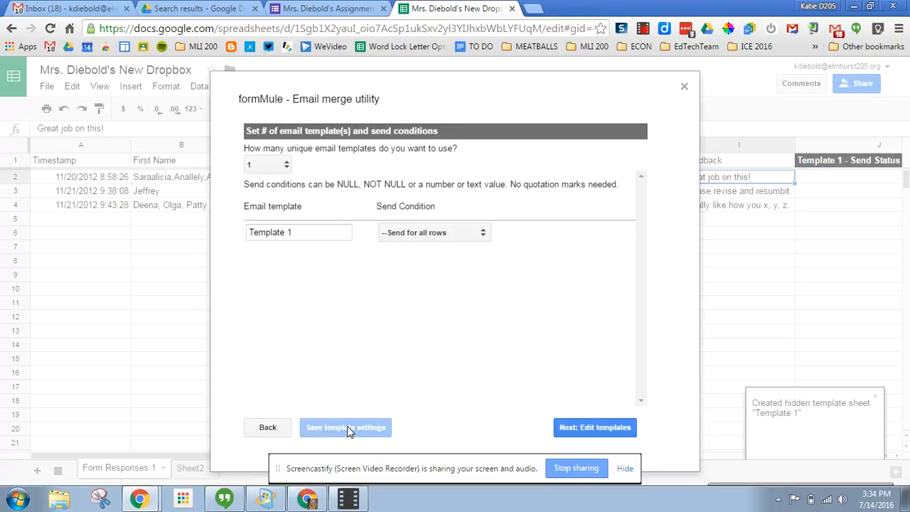
pyautogui.click(593, 429)
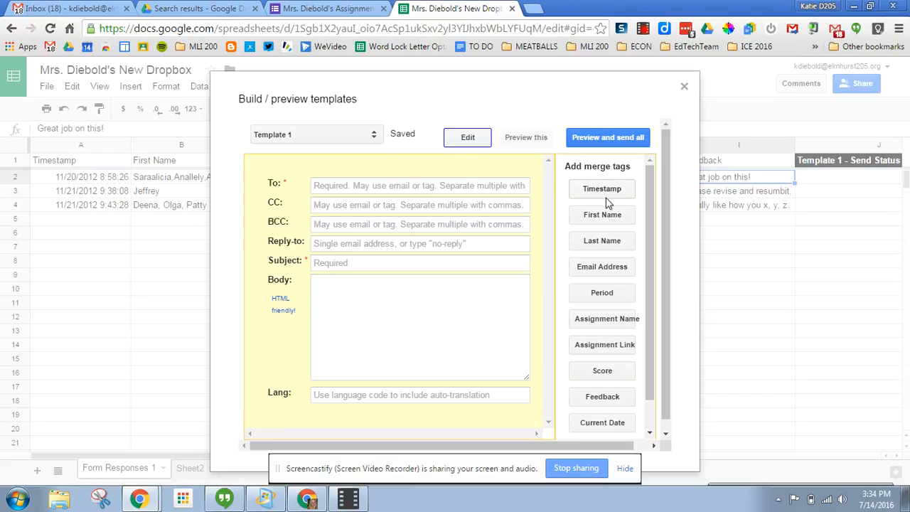
# - Address the template to the Email Address merge tag, and set its subject to "Your Assignment Feedback"
pyautogui.click(389, 186)
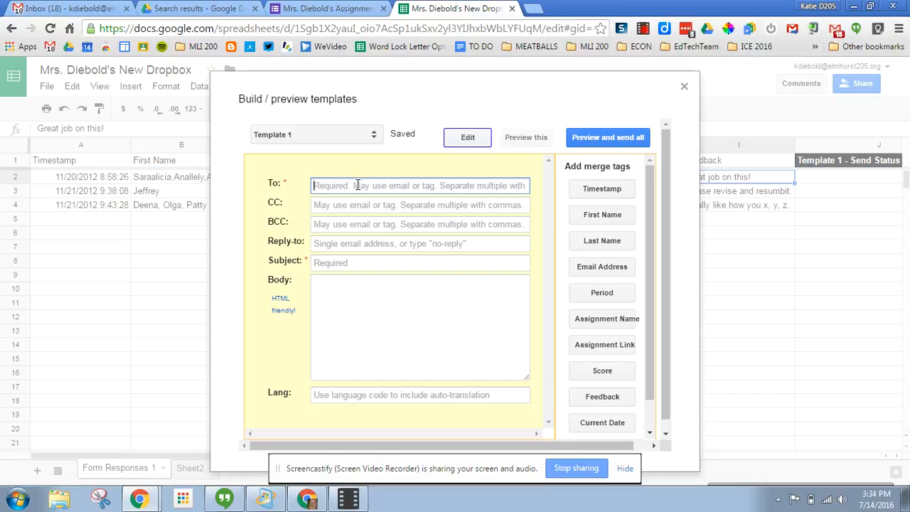
pyautogui.click(601, 267)
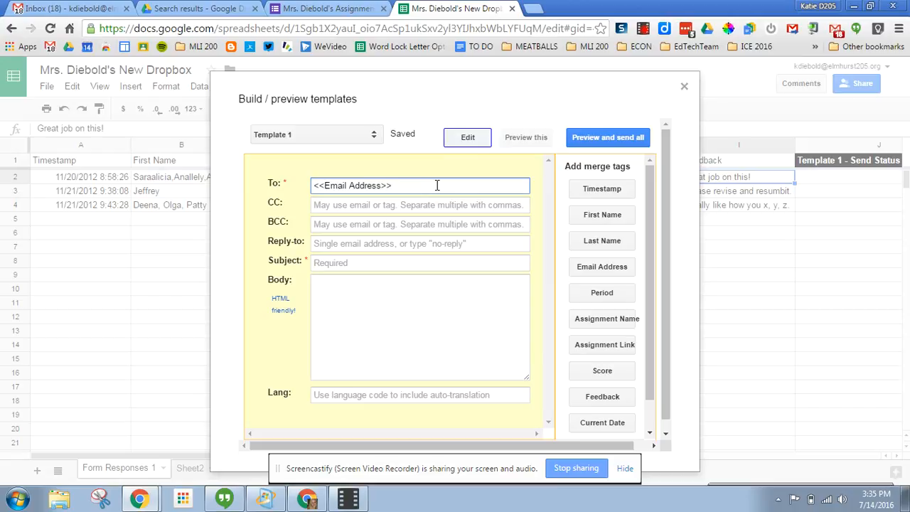
pyautogui.click(334, 262)
pyautogui.write('Your Ass')
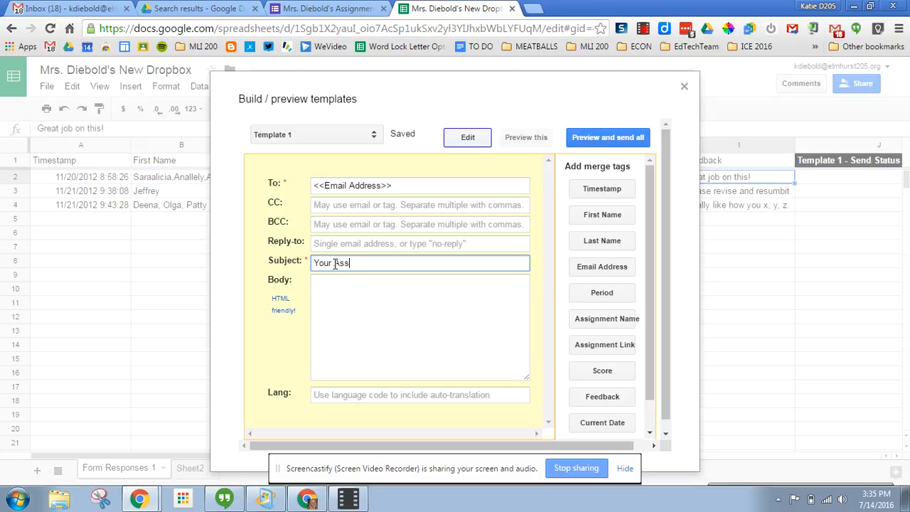
pyautogui.write('ignment Feedback')
# - Begin the email body with the greeting "Hi <<First Name>>,", using the merge tag without its label text
pyautogui.click(349, 302)
pyautogui.write('H')
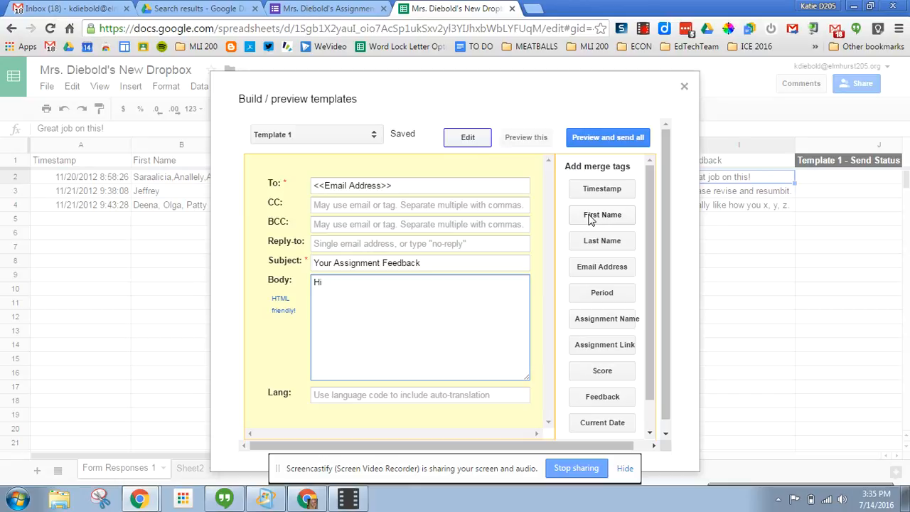
pyautogui.write('i')
pyautogui.click(601, 215)
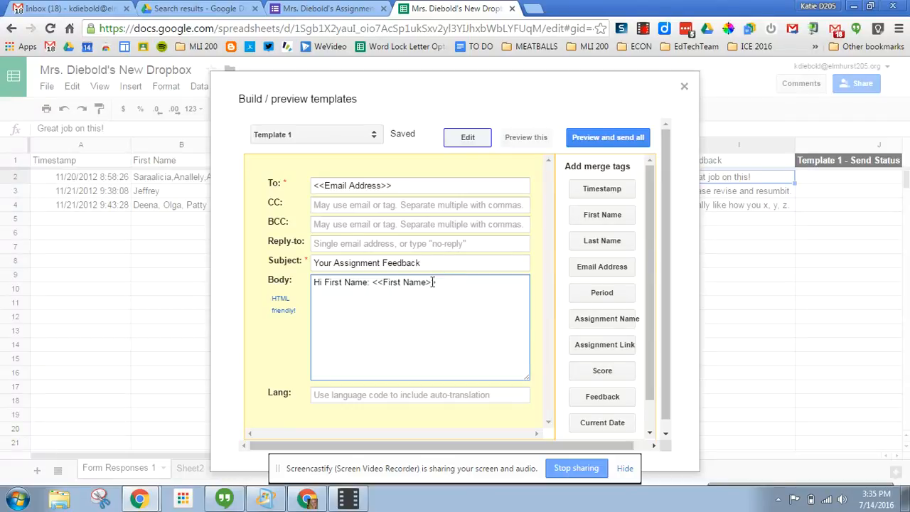
pyautogui.click(372, 282)
pyautogui.press('BackSpace')
pyautogui.press('BackSpace')
pyautogui.press('BackSpace')
pyautogui.press('BackSpace')
pyautogui.press('BackSpace')
pyautogui.press('BackSpace')
pyautogui.press('BackSpace')
pyautogui.press('BackSpace')
pyautogui.press('BackSpace')
pyautogui.press('BackSpace')
pyautogui.press('BackSpace')
pyautogui.press('BackSpace')
pyautogui.write(',')
pyautogui.press('Return')
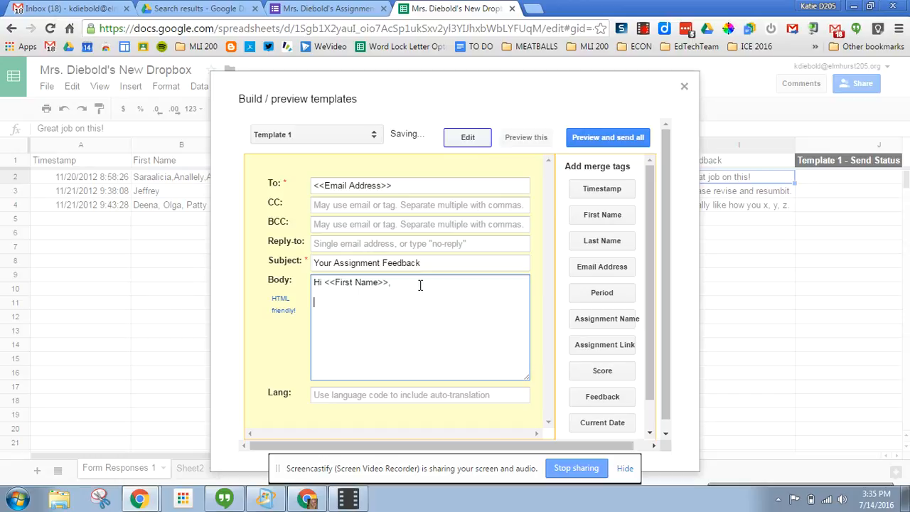
# - Add the body line "Here is your feedback for the <<Assignment Name>>", using the merge tag without its label text
pyautogui.write('Here is your feedback for the')
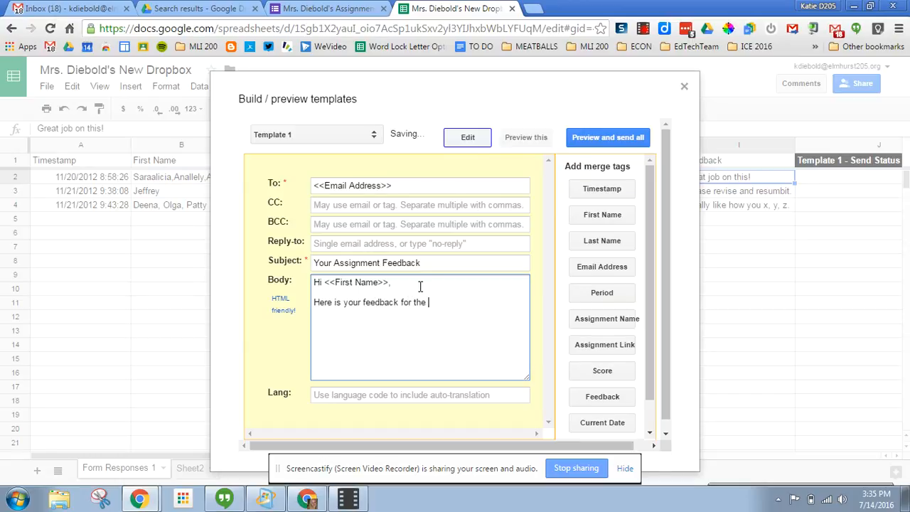
pyautogui.click(601, 320)
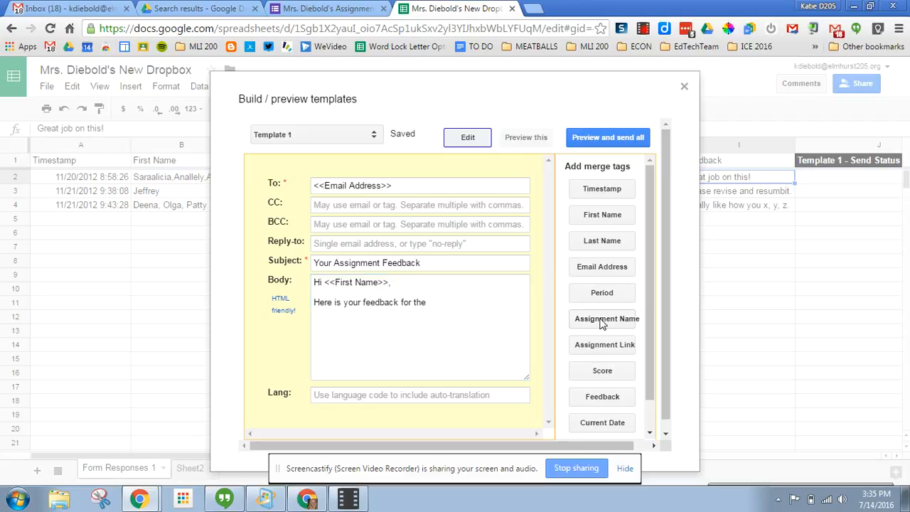
pyautogui.click(503, 302)
pyautogui.press('BackSpace')
pyautogui.press('BackSpace')
pyautogui.press('BackSpace')
pyautogui.press('BackSpace')
pyautogui.press('BackSpace')
pyautogui.press('BackSpace')
pyautogui.press('BackSpace')
pyautogui.press('BackSpace')
pyautogui.press('BackSpace')
pyautogui.press('BackSpace')
pyautogui.press('BackSpace')
pyautogui.press('BackSpace')
pyautogui.press('BackSpace')
pyautogui.press('BackSpace')
pyautogui.press('BackSpace')
pyautogui.press('BackSpace')
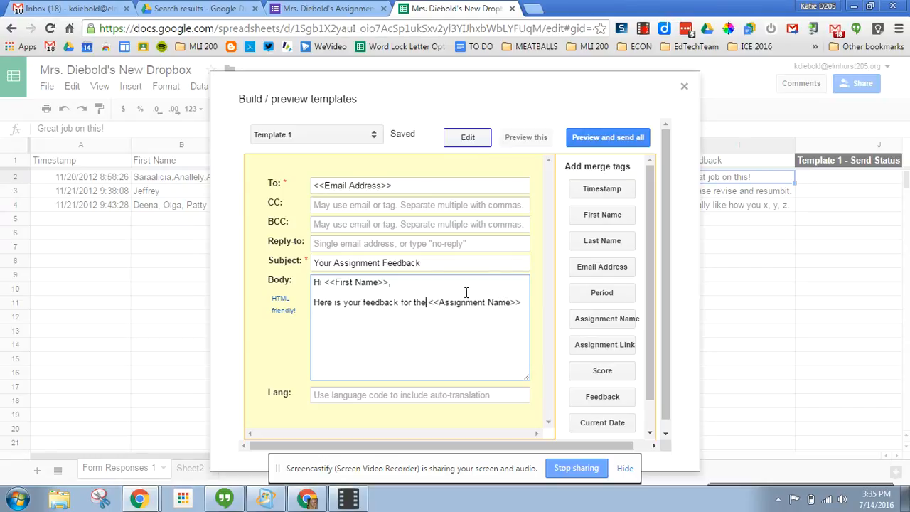
# - End the feedback line with a colon and add the lines "Score: <<Score>>" and "Feedback: <<Feedback>>" below it, using the merge tags
pyautogui.click(521, 304)
pyautogui.press('Return')
pyautogui.press('Return')
pyautogui.click(602, 371)
pyautogui.press('Return')
pyautogui.click(596, 399)
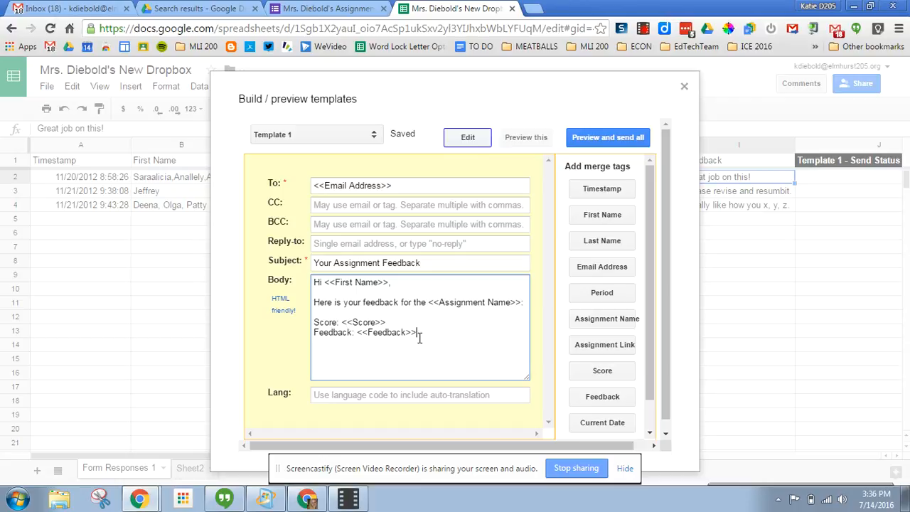
# - Close the email body with "Please let me know if you have any questions." and sign it with the teacher's name
pyautogui.press('Return')
pyautogui.write('Please let me know if you have any')
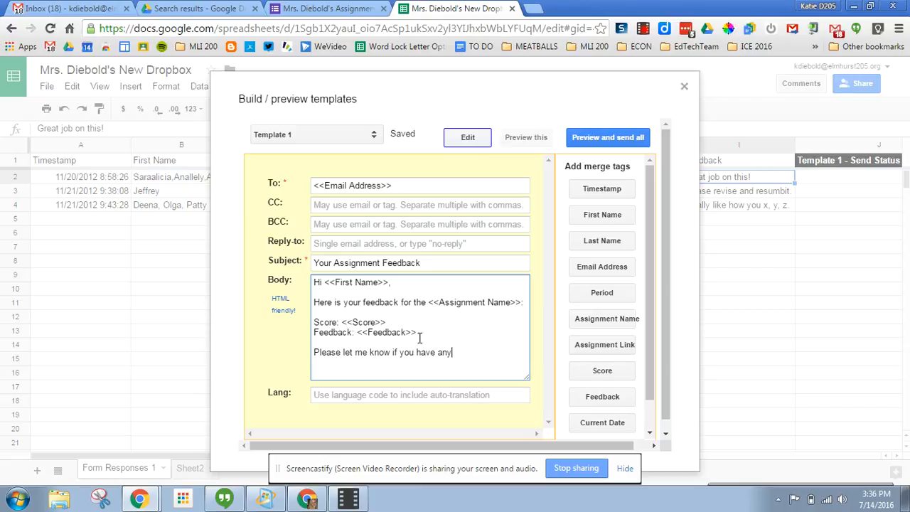
pyautogui.write(' questions.')
pyautogui.press('Return')
pyautogui.write('Mrs. Diebold')
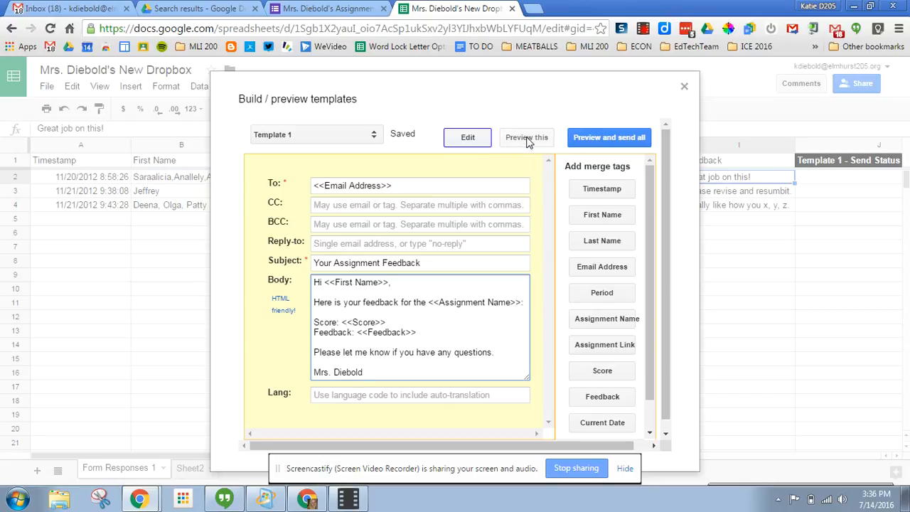
# - Preview the merged emails for all rows and send them
pyautogui.click(581, 138)
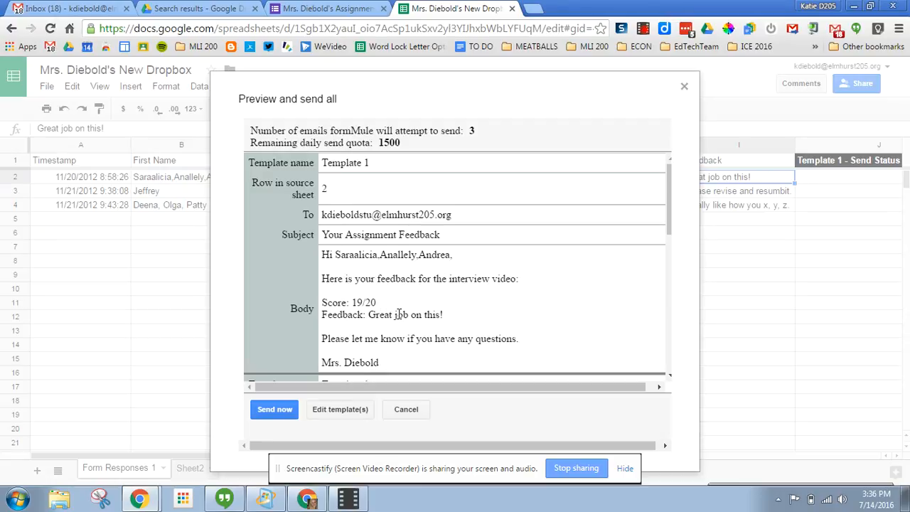
pyautogui.click(274, 411)
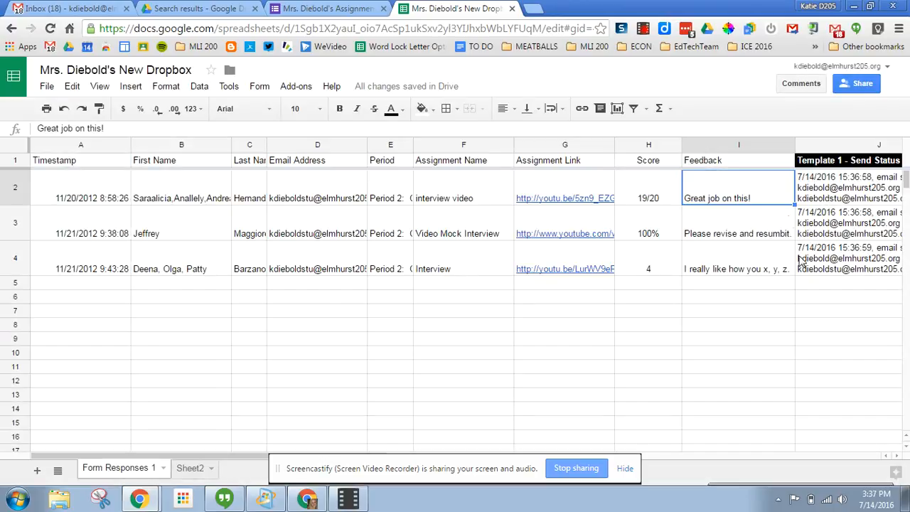
# - Check the Template 1 - Send Status column for each student row in the form responses sheet
pyautogui.click(823, 182)
pyautogui.press('Right')
pyautogui.press('Right')
pyautogui.press('Left')
pyautogui.press('Left')
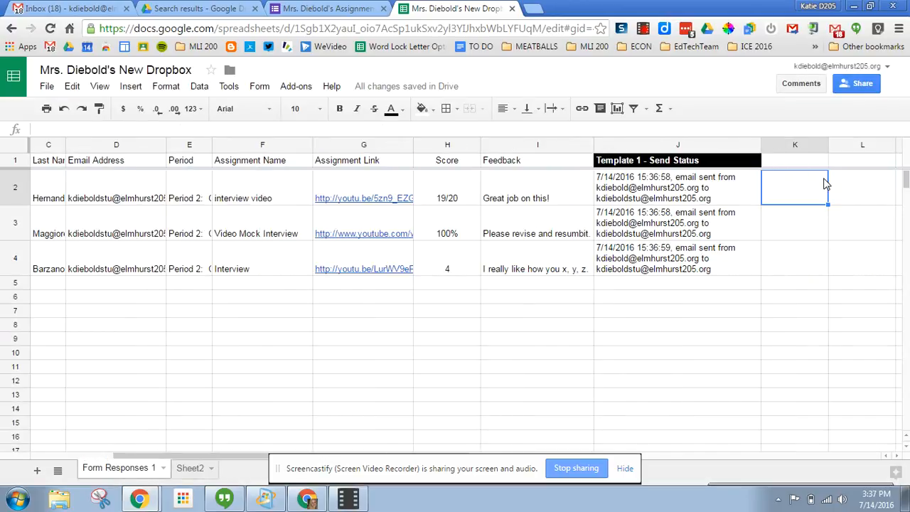
pyautogui.press('Down')
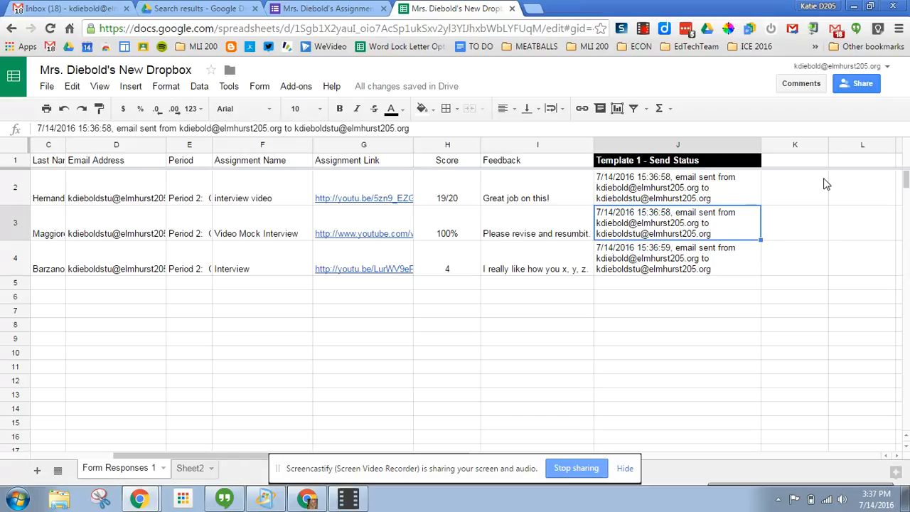
pyautogui.press('Down')
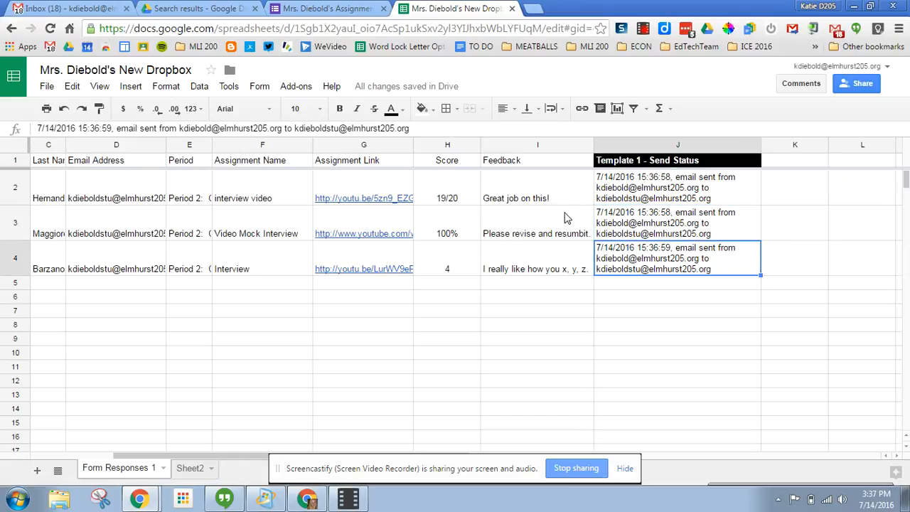
pyautogui.click(651, 184)
pyautogui.press('Down')
pyautogui.press('Down')
pyautogui.press('Down')
pyautogui.press('Down')
pyautogui.press('Down')
pyautogui.press('Down')
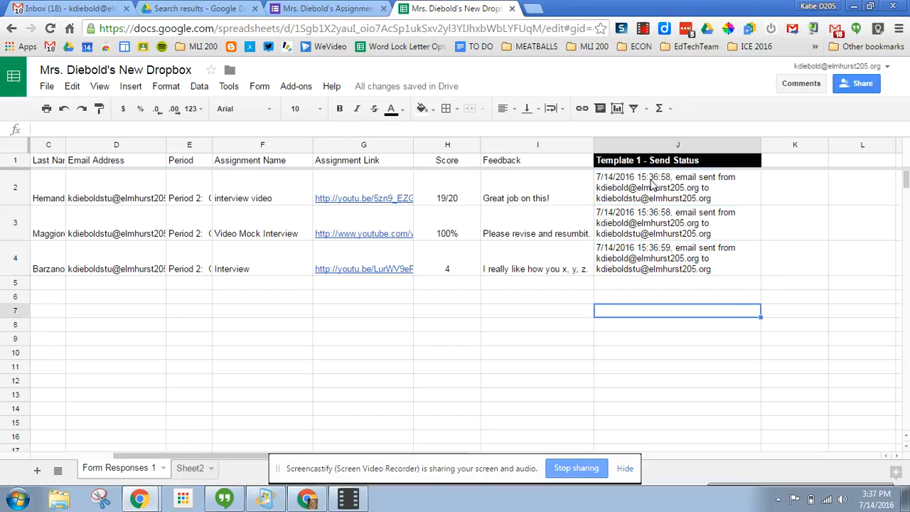